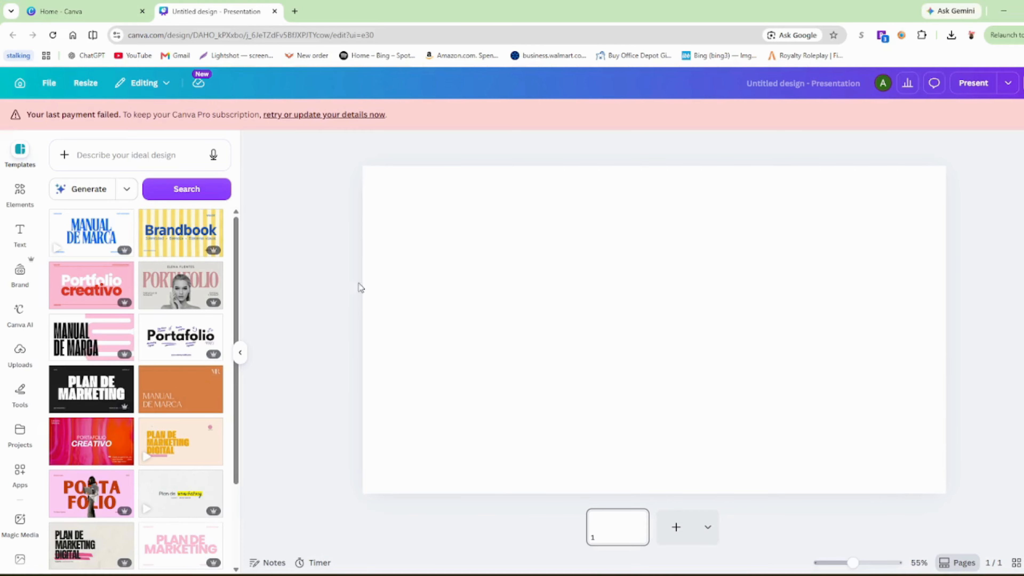
click(597, 367)
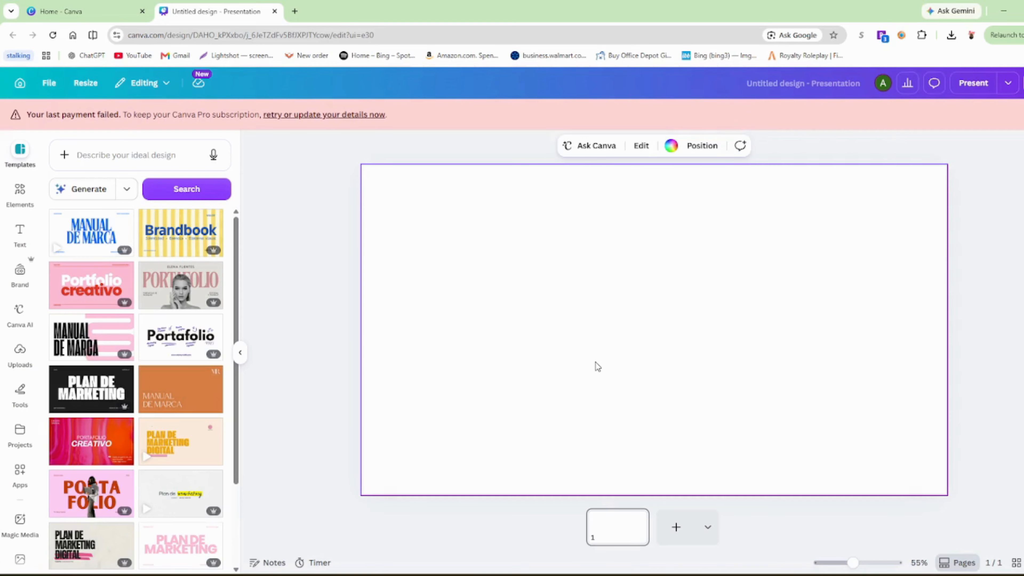
click(596, 362)
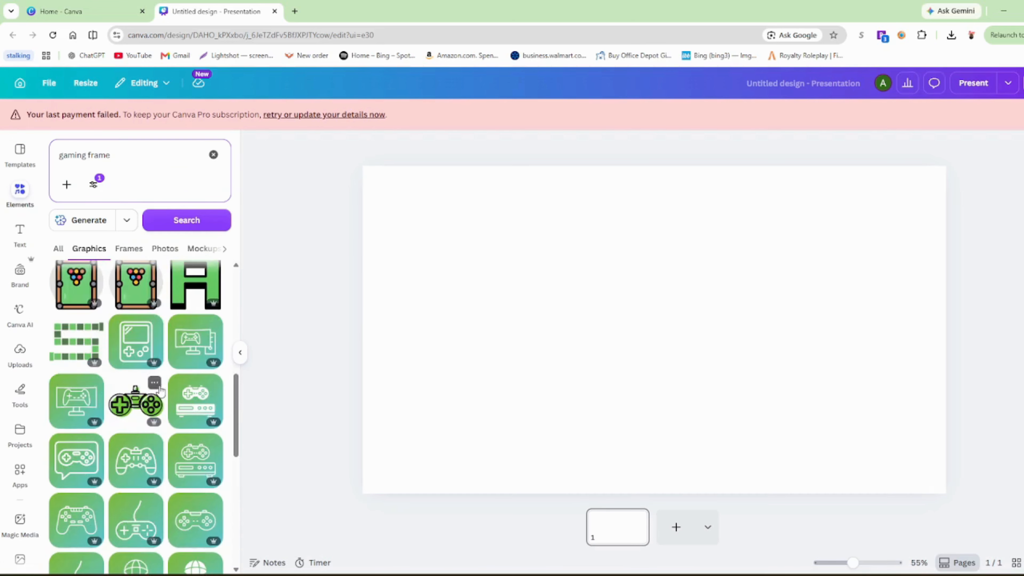
Clear the green colour filter from the "gaming frame" graphics search and apply the change
scroll(153, 389, down, 5)
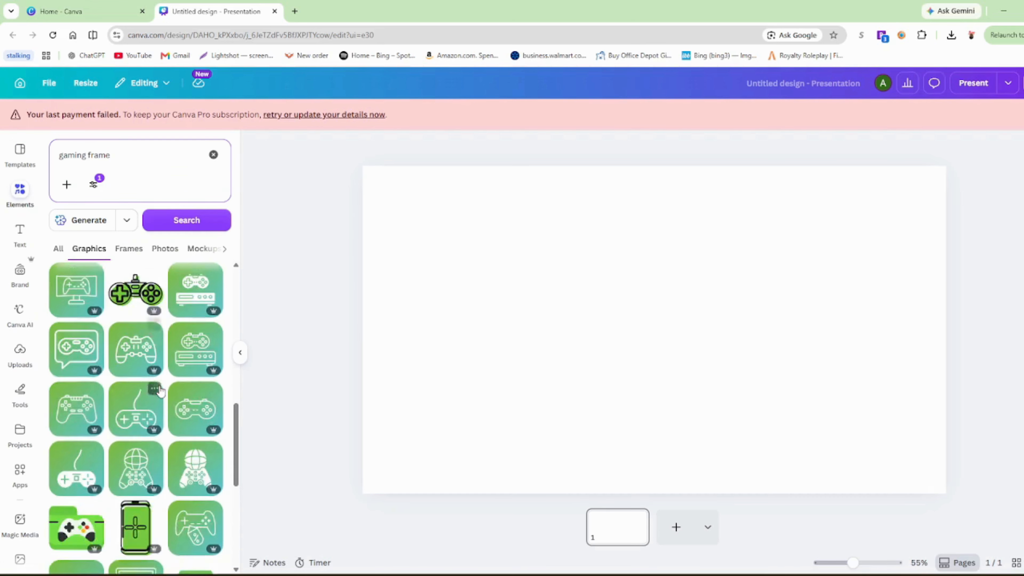
scroll(154, 389, down, 5)
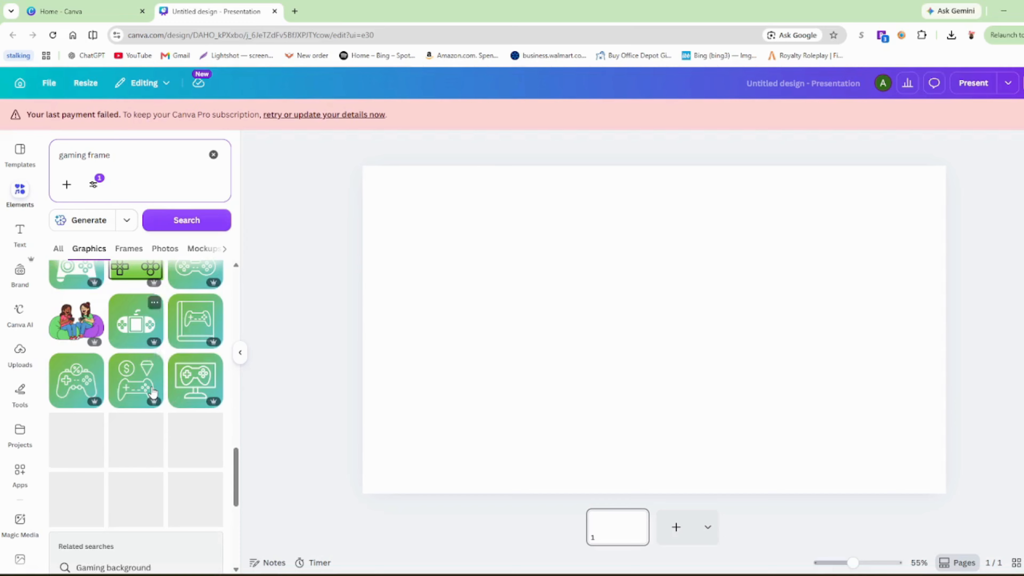
scroll(153, 390, down, 6)
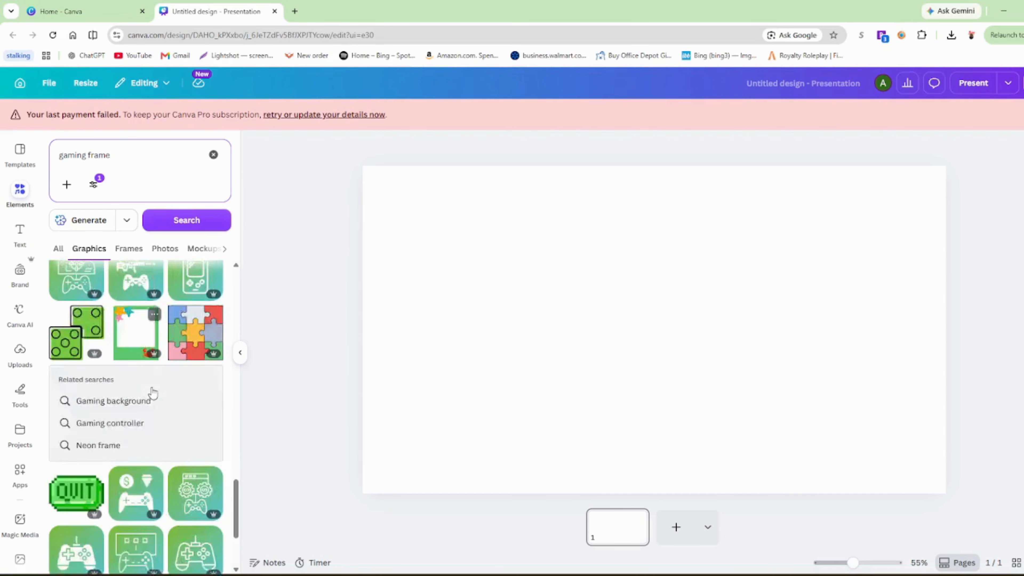
scroll(152, 391, down, 5)
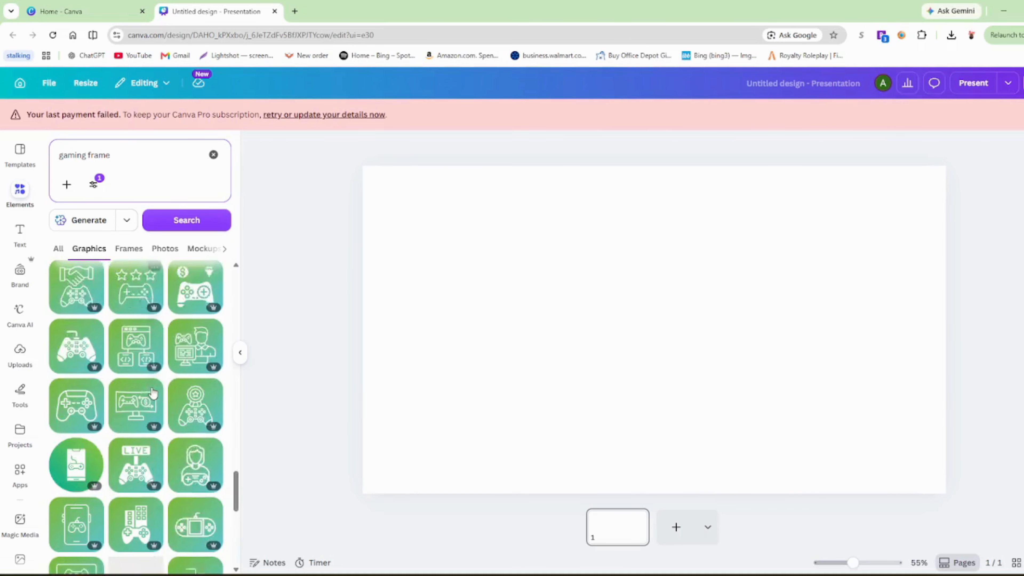
scroll(145, 282, up, 5)
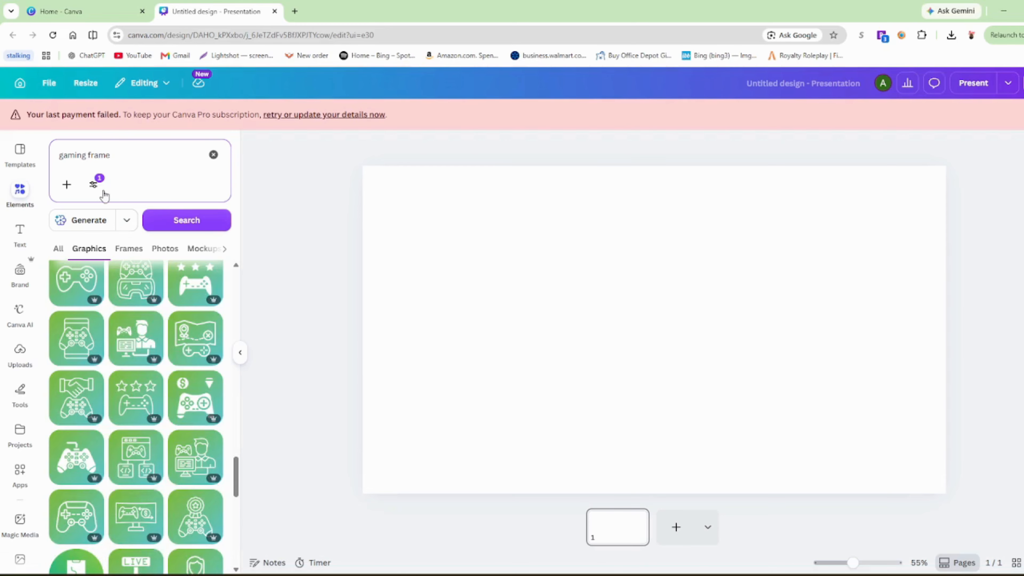
click(97, 189)
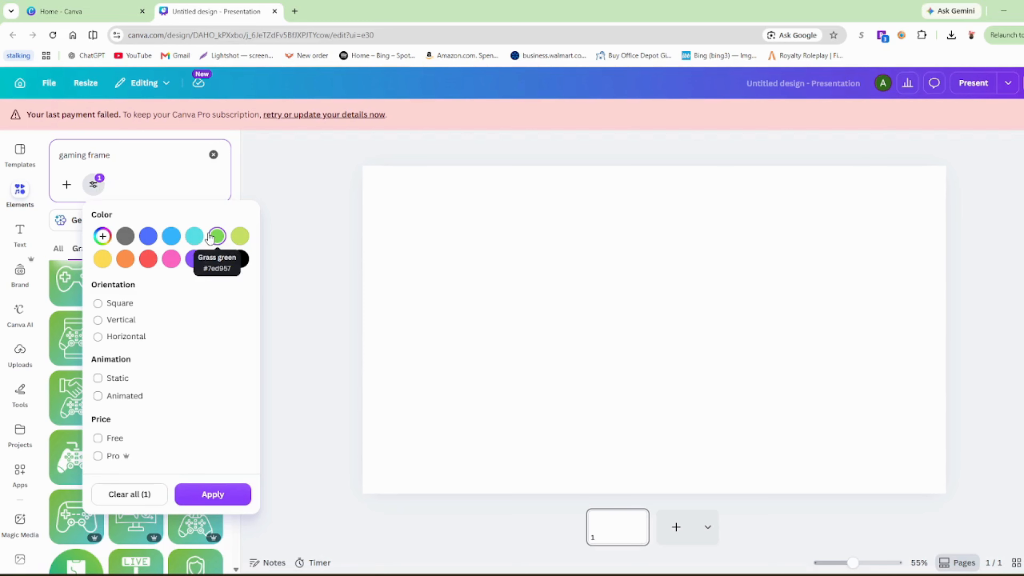
click(216, 238)
click(218, 241)
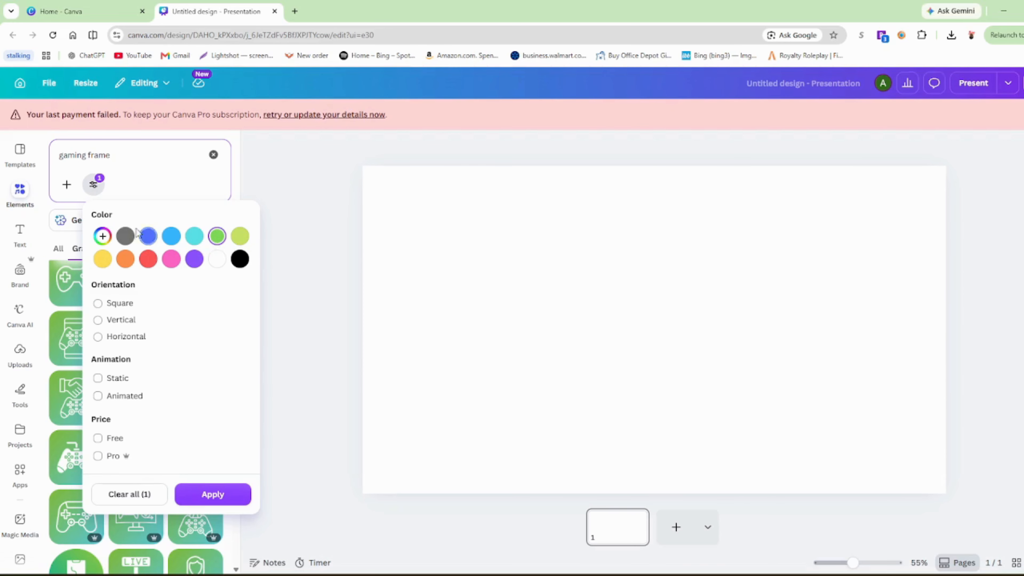
click(129, 494)
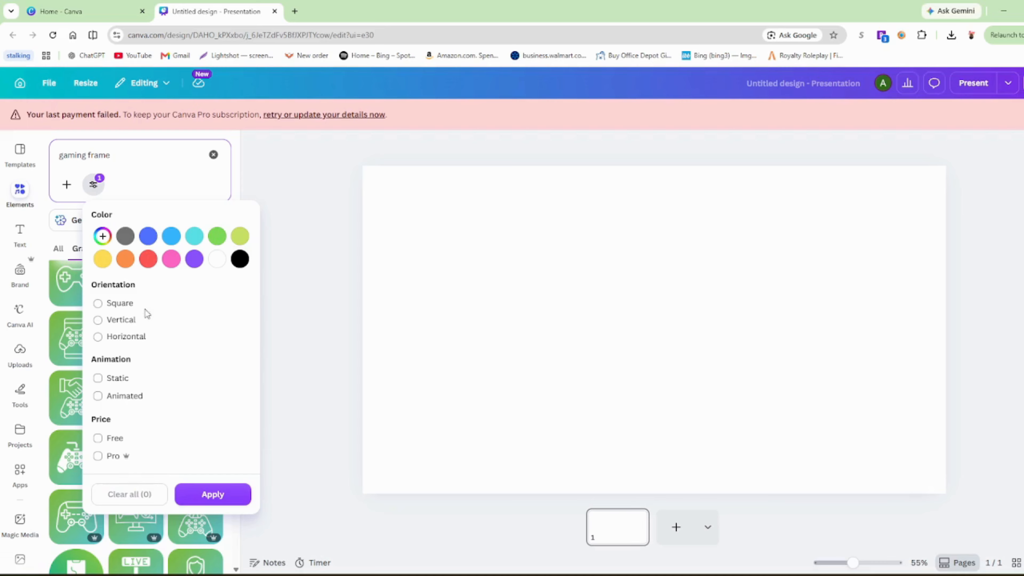
click(212, 495)
Add the purple futuristic rectangular frame graphic to the page and enlarge it up to the page's top edge
scroll(153, 359, down, 4)
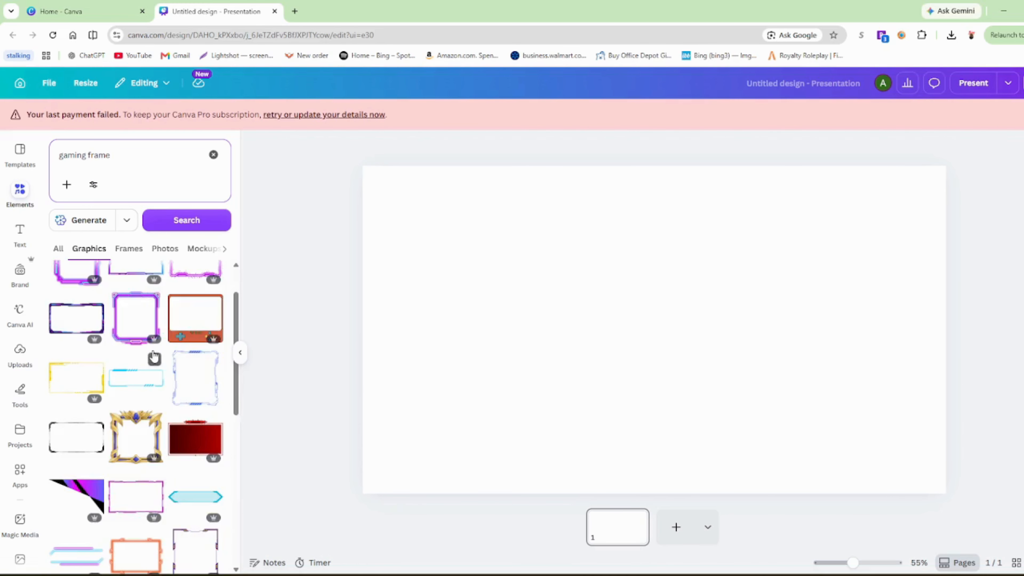
scroll(160, 365, down, 5)
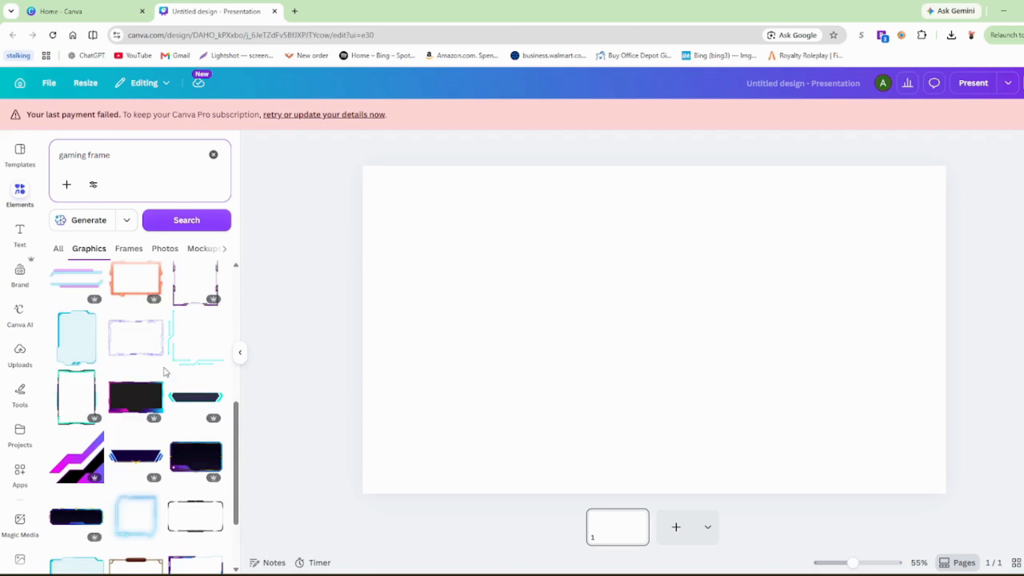
scroll(164, 377, down, 5)
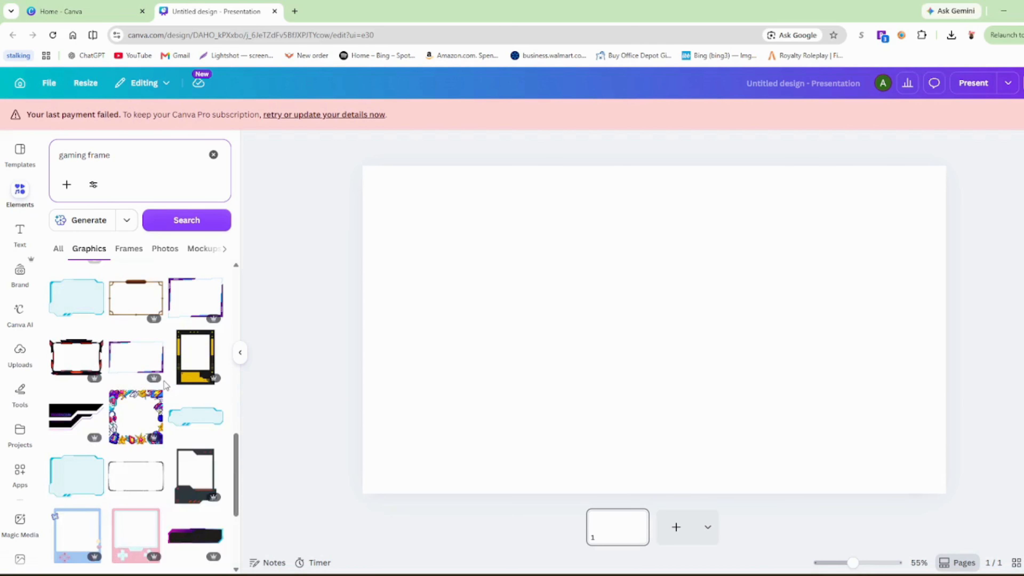
scroll(166, 385, down, 5)
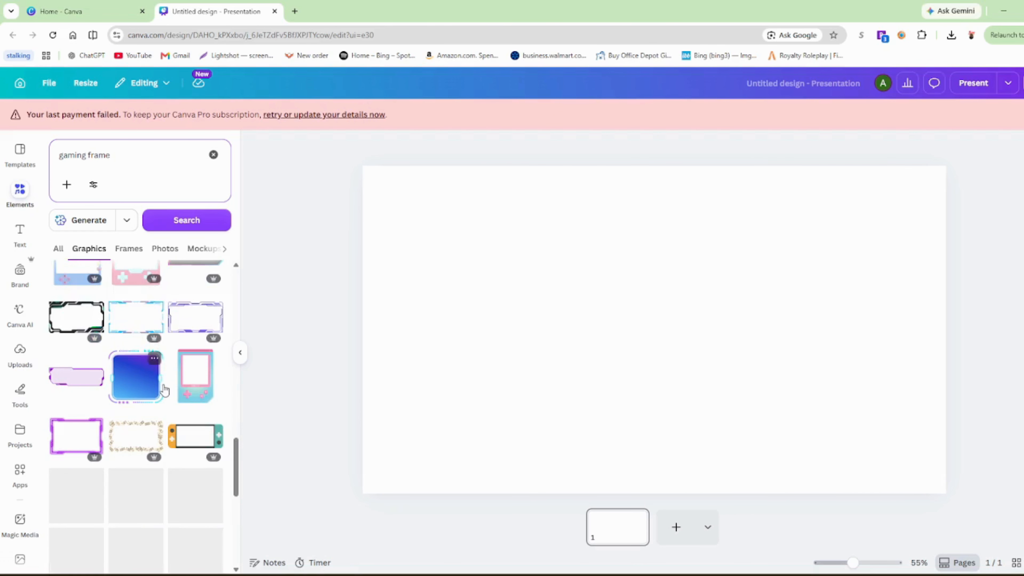
scroll(161, 390, down, 4)
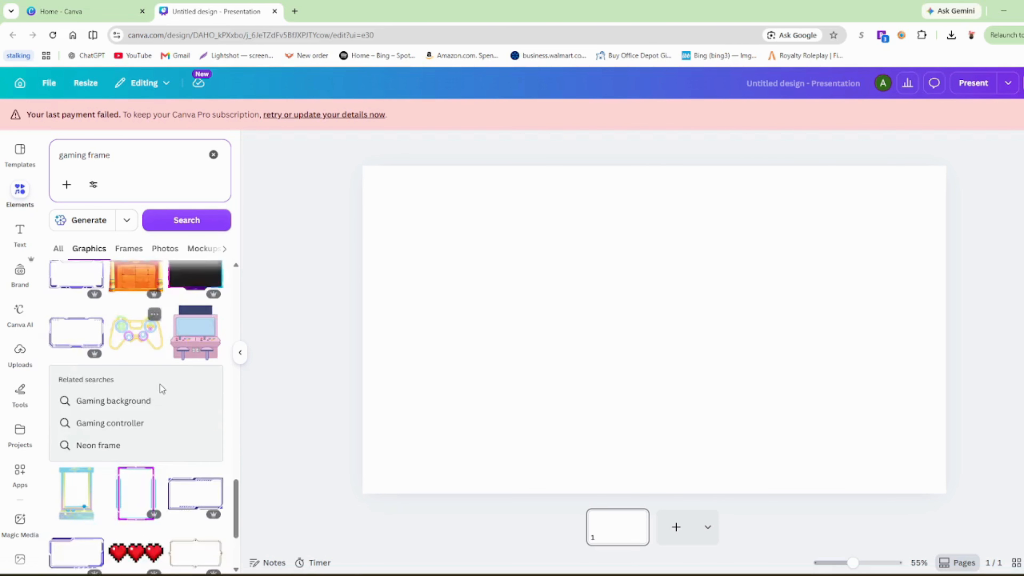
scroll(161, 389, down, 4)
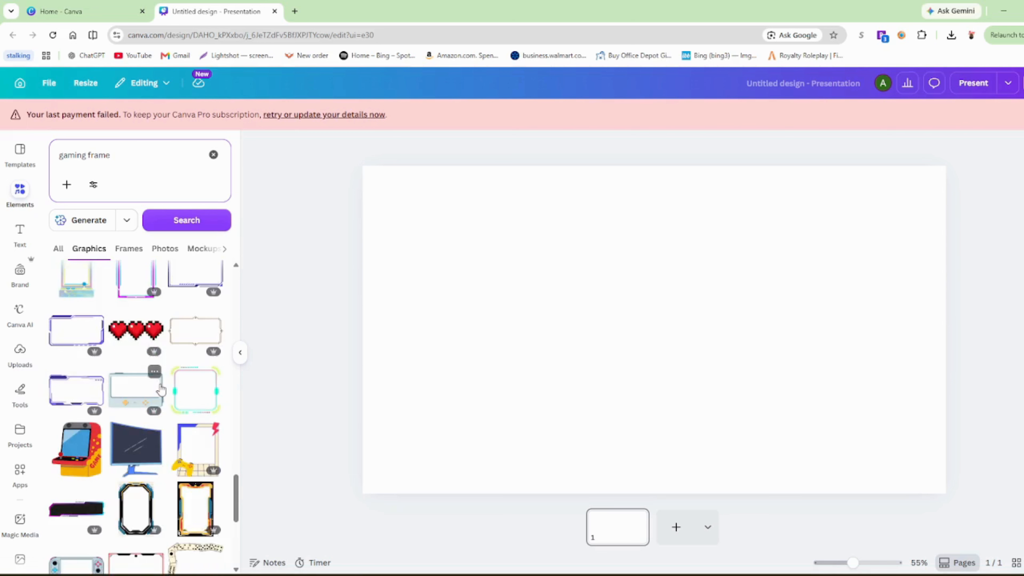
scroll(161, 390, down, 5)
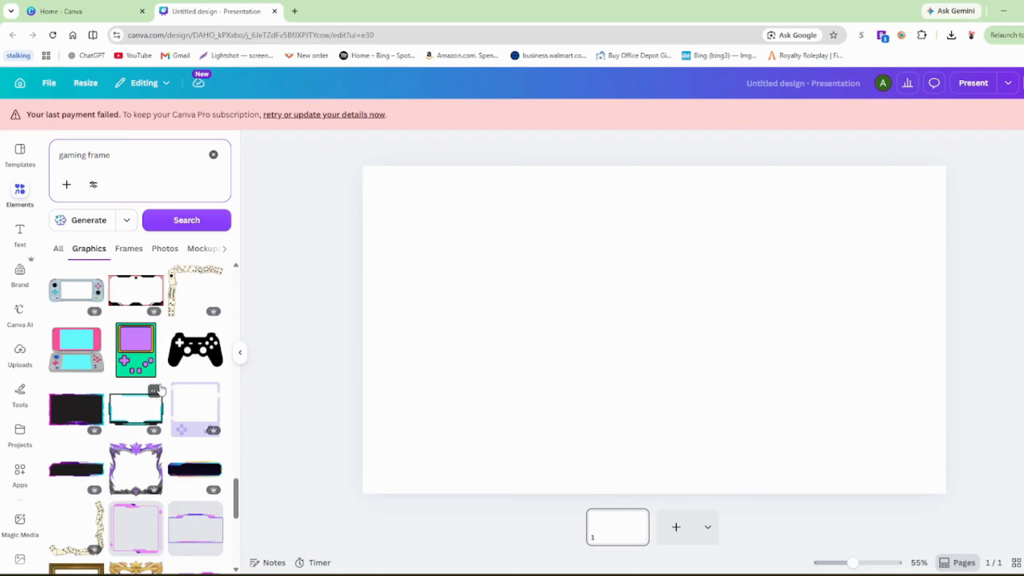
scroll(161, 390, down, 5)
click(137, 347)
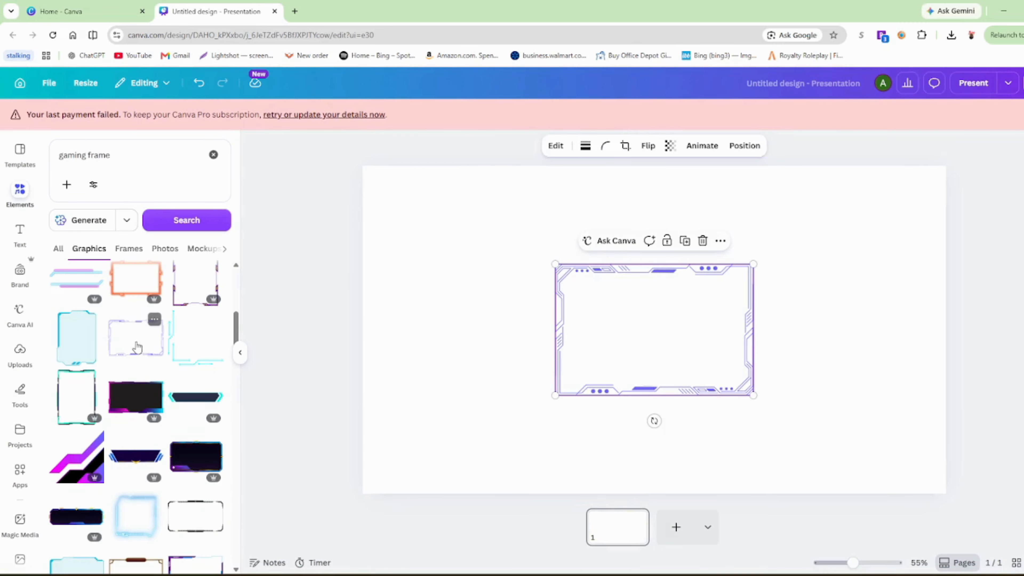
drag(555, 264, 387, 207)
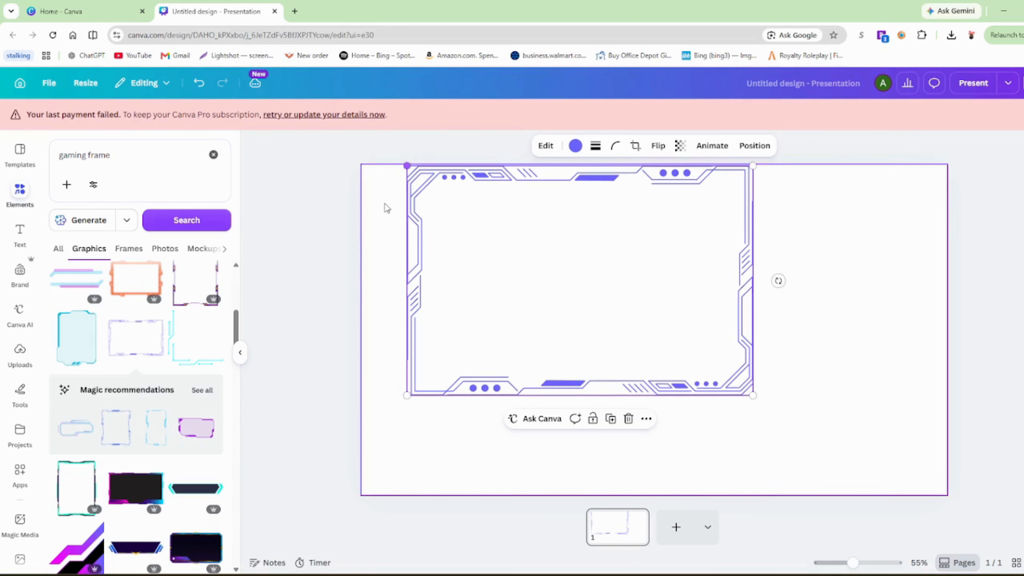
right_click(638, 335)
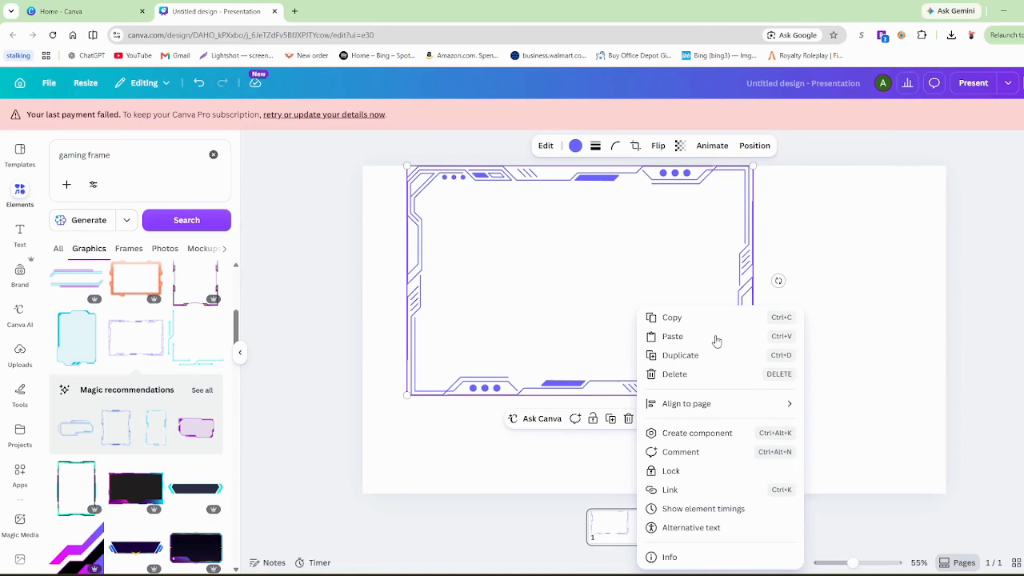
mouse_move(738, 408)
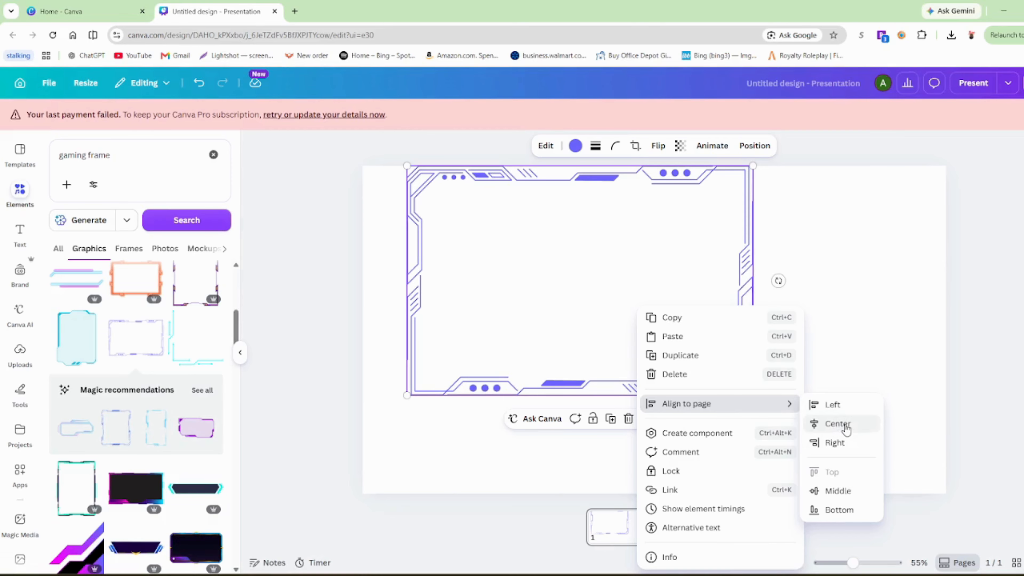
click(861, 354)
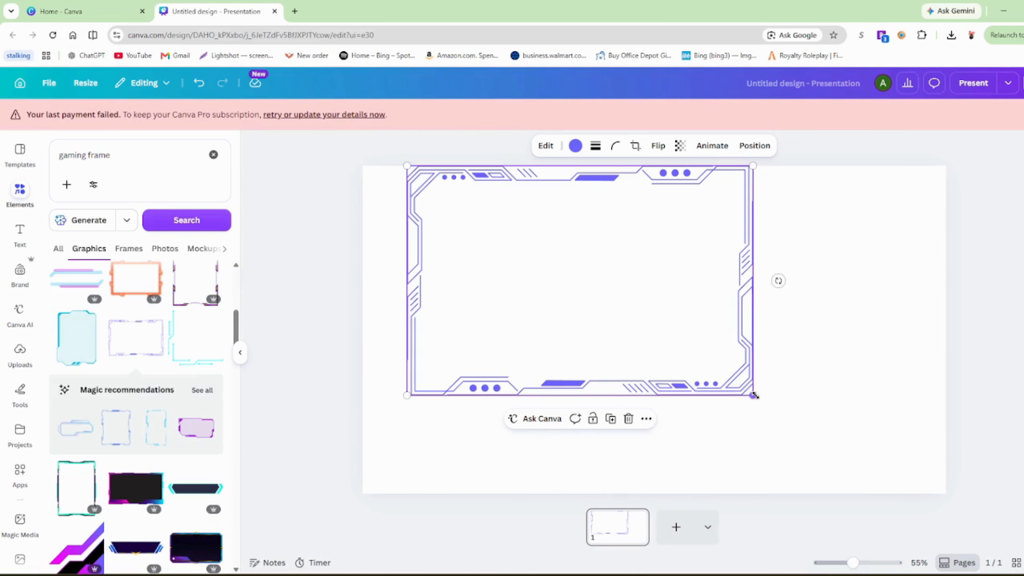
Enlarge and stretch the frame graphic so it spans the full page width, and recolour it light green
drag(753, 395, 910, 431)
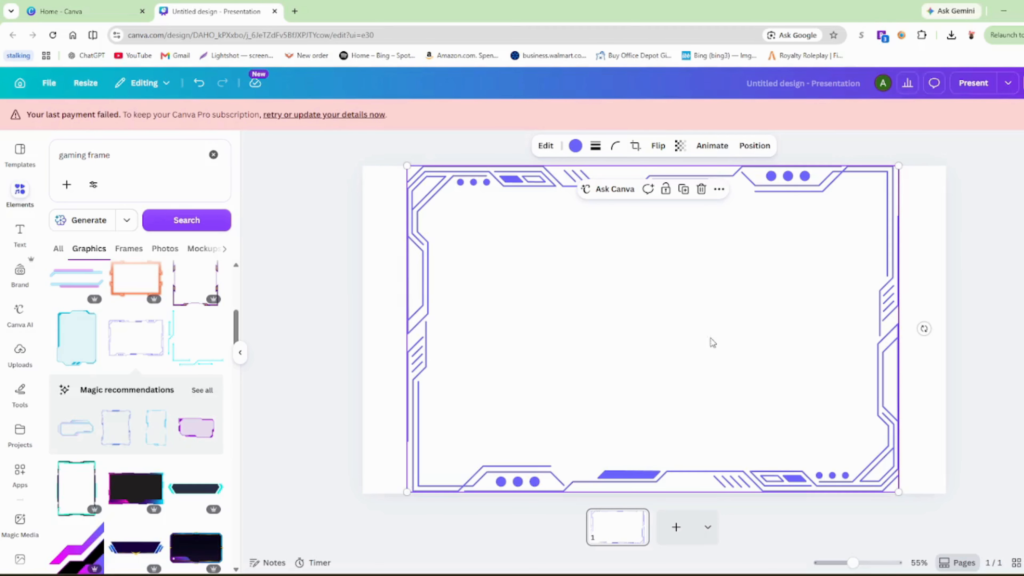
drag(407, 165, 331, 193)
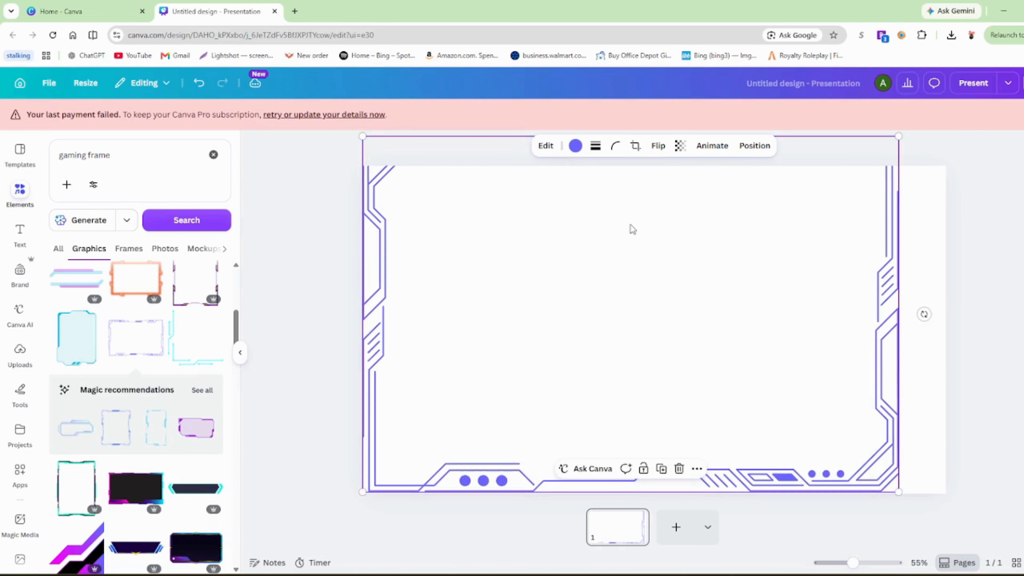
drag(899, 314, 946, 314)
click(576, 146)
click(114, 466)
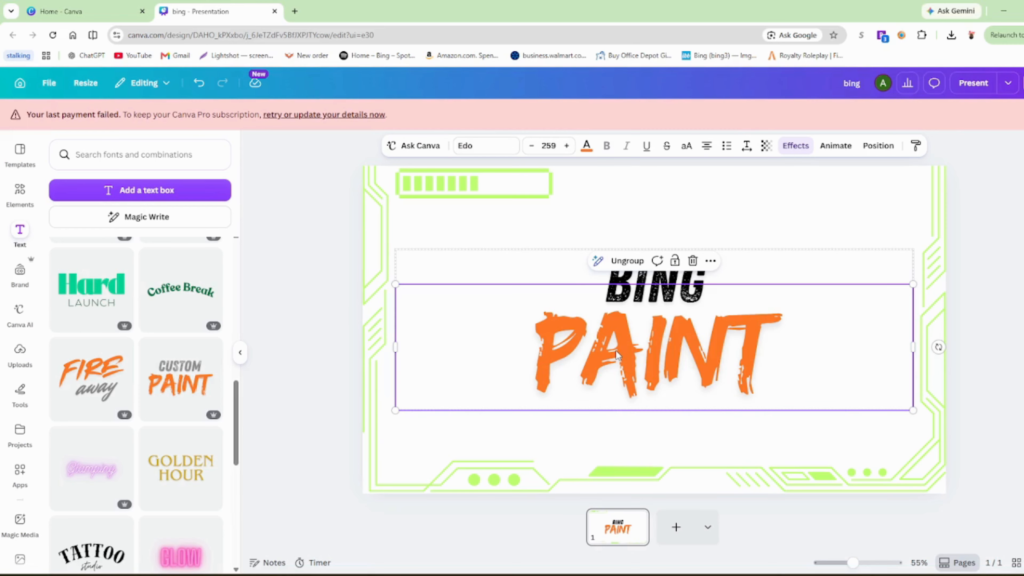
Change the black upper text line to BINGETTINGZ and replace the orange PAINT line with LIVE
click(713, 286)
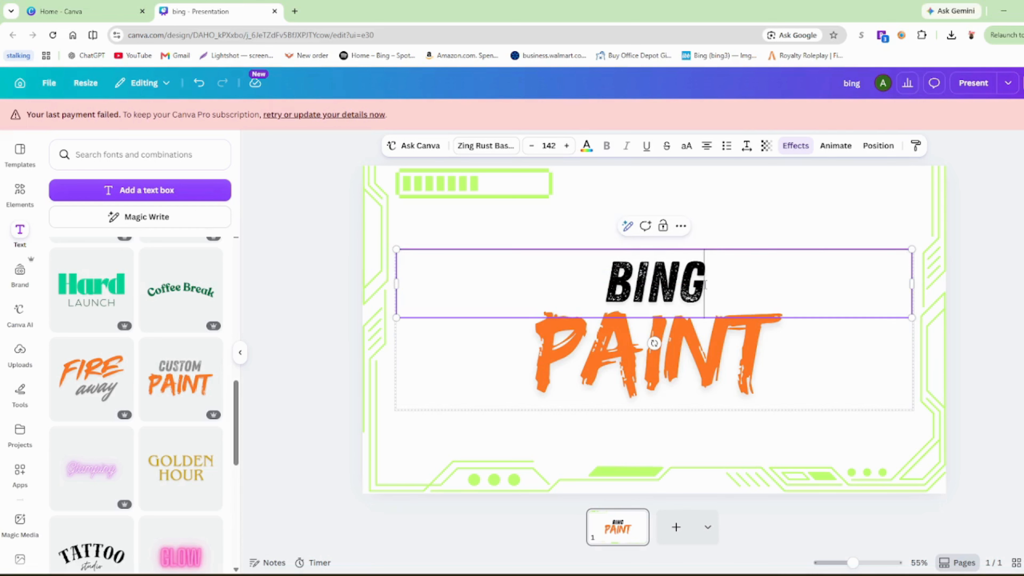
text(ETTINGZ)
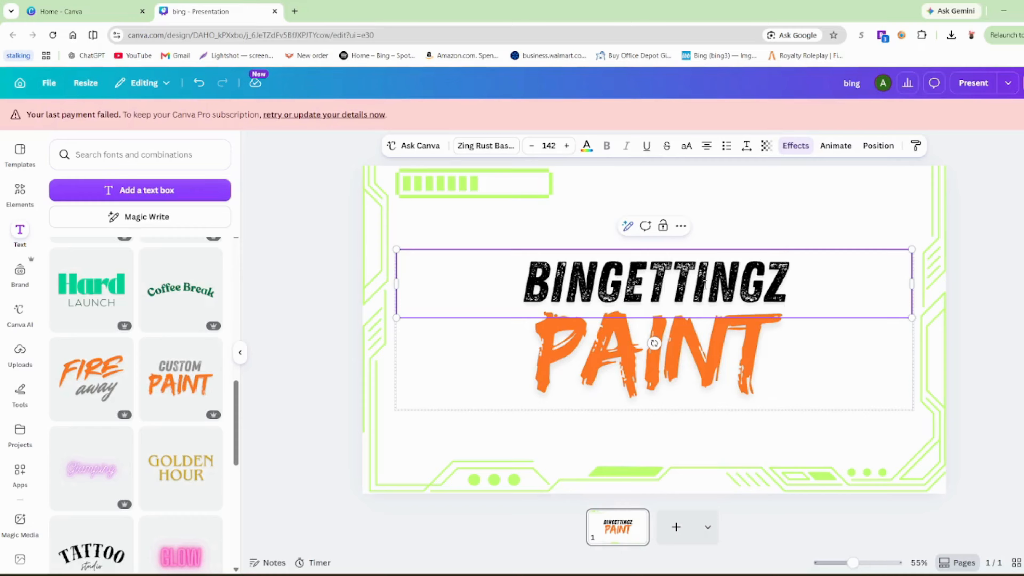
click(673, 354)
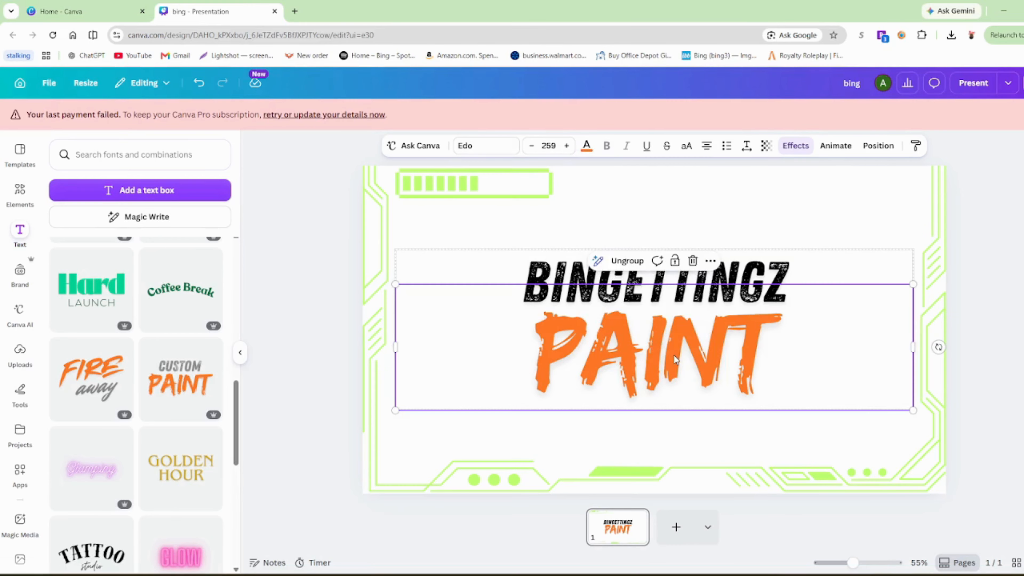
double_click(674, 354)
text(LIVE)
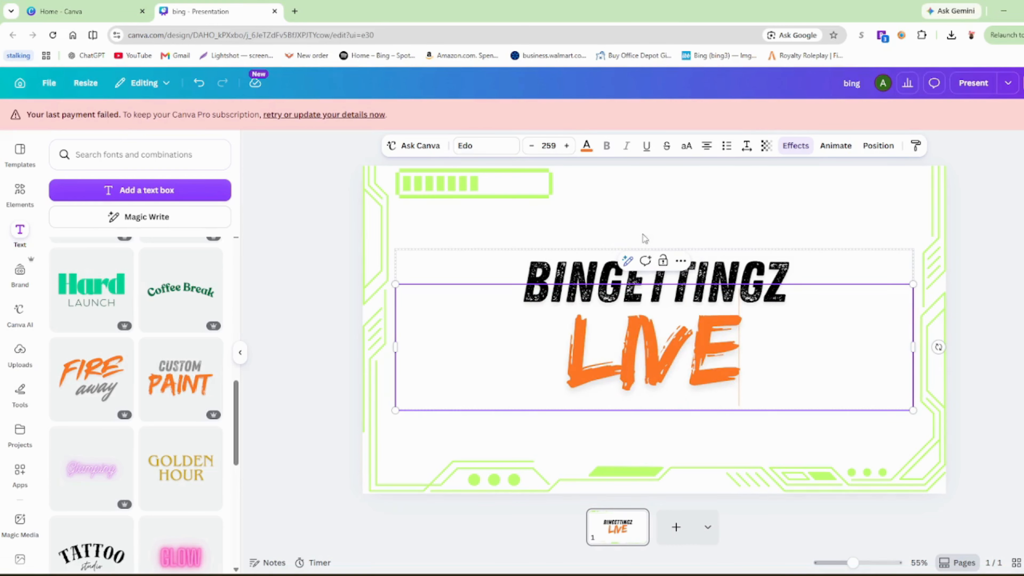
Recolour the whole word LIVE from the design's existing colours to the frame's light green
click(587, 146)
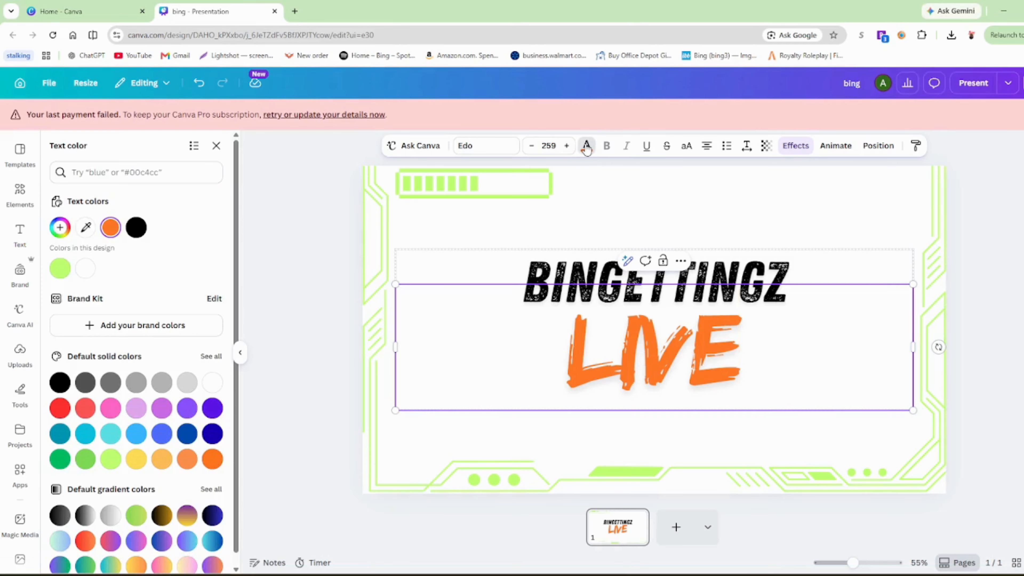
click(60, 268)
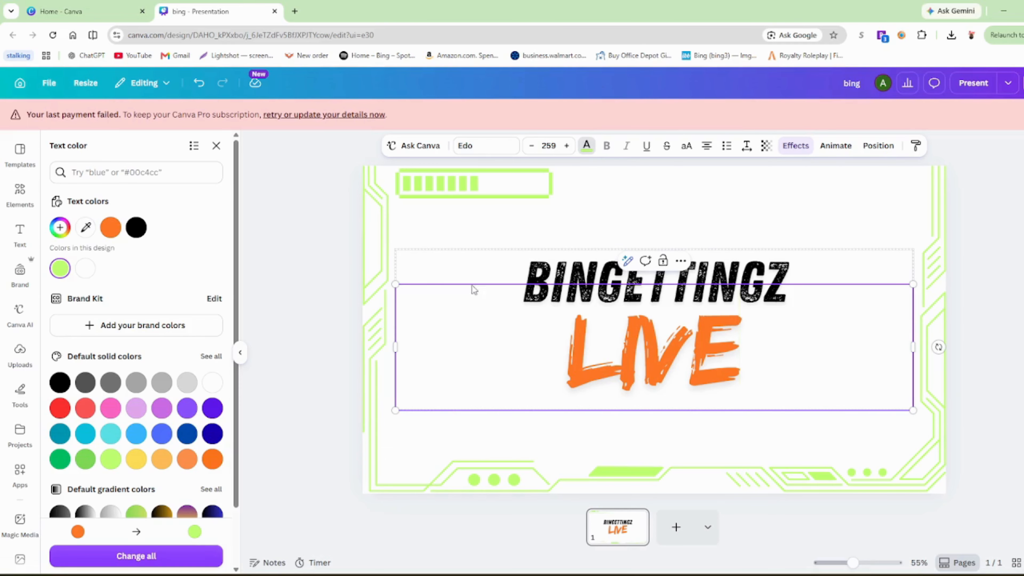
click(109, 231)
drag(737, 358, 567, 363)
click(60, 268)
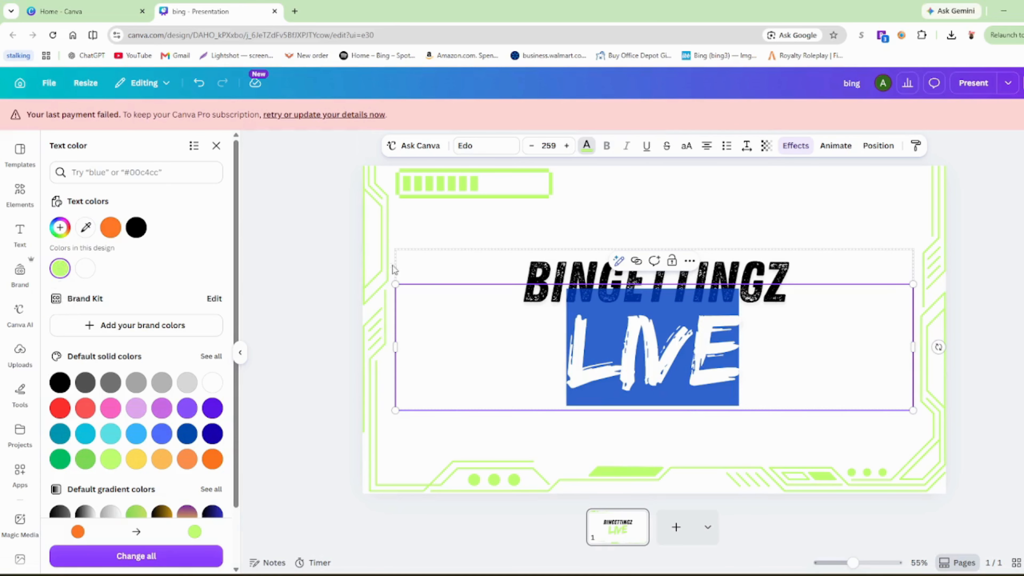
Shrink the grouped BINGETTINGZ LIVE text and move it into the upper right corner of the frame
click(471, 237)
click(552, 302)
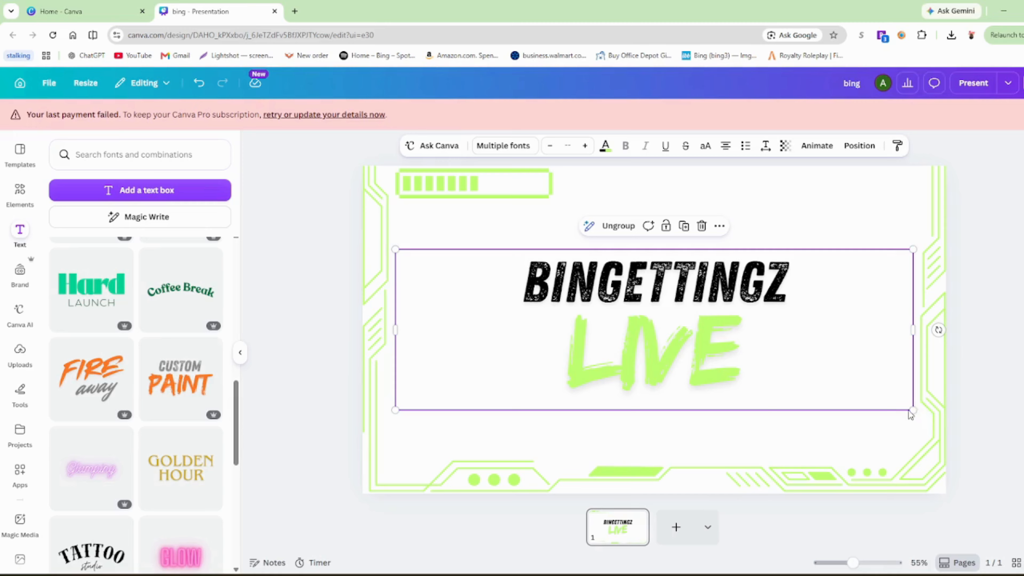
drag(913, 409, 818, 200)
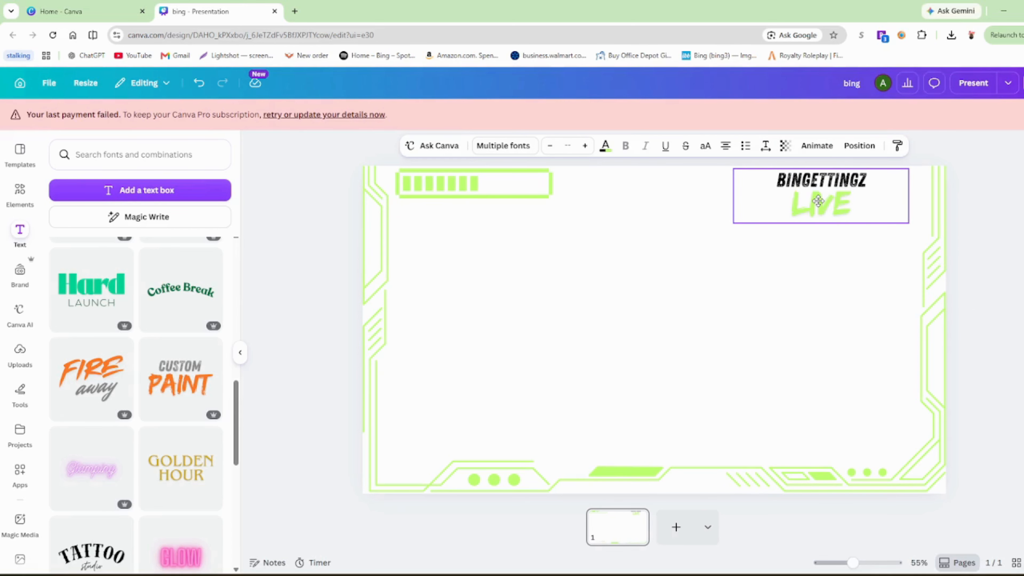
Add the red YouTube play logo to the page from the "social logo" graphics
click(20, 193)
click(76, 438)
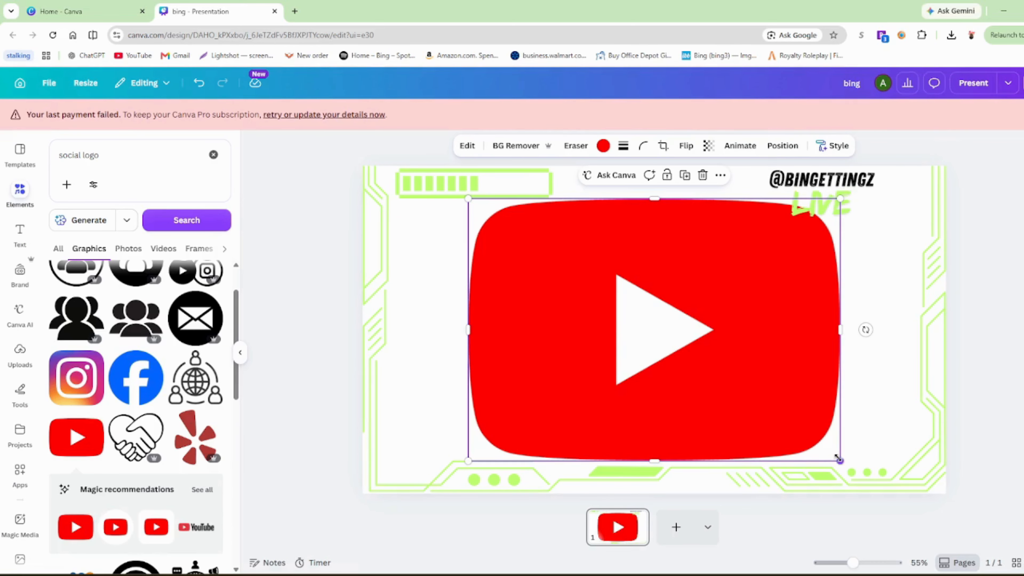
Shrink the YouTube logo and place it beside the segmented bar, followed by small TikTok, Discord and Twitch logos in one row
drag(839, 459, 579, 181)
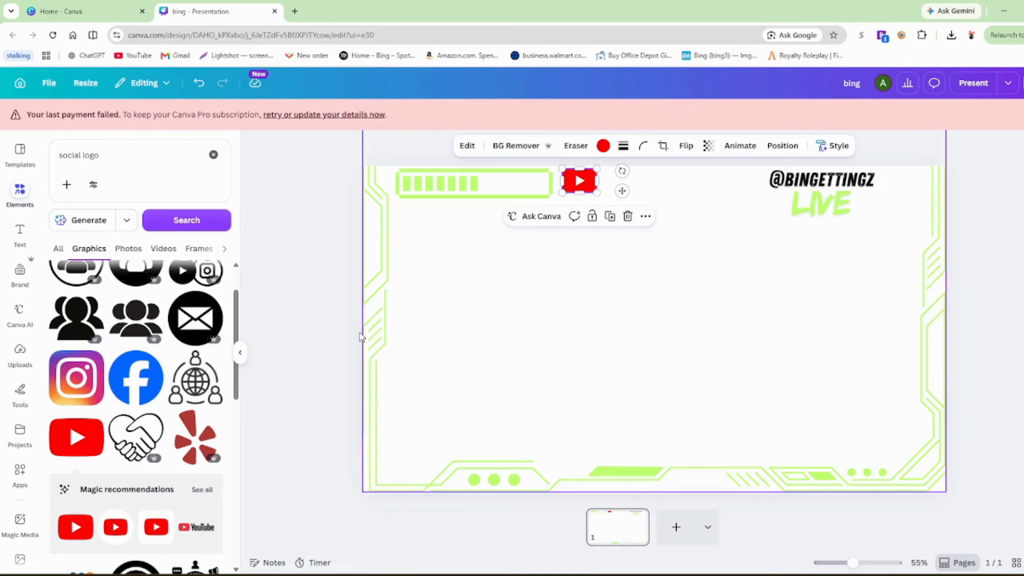
scroll(138, 358, down, 3)
scroll(137, 358, down, 3)
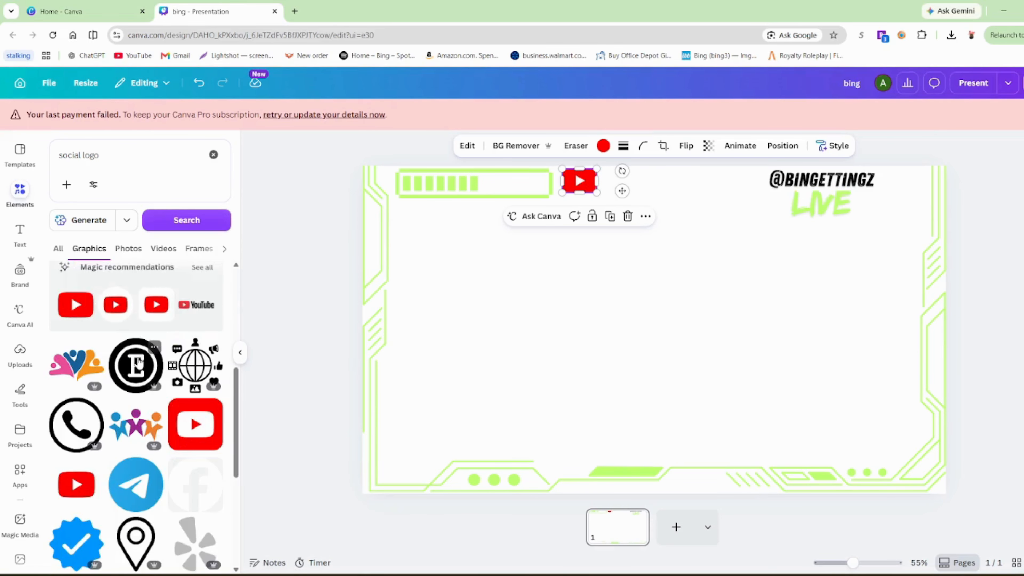
scroll(142, 361, up, 2)
scroll(147, 363, down, 3)
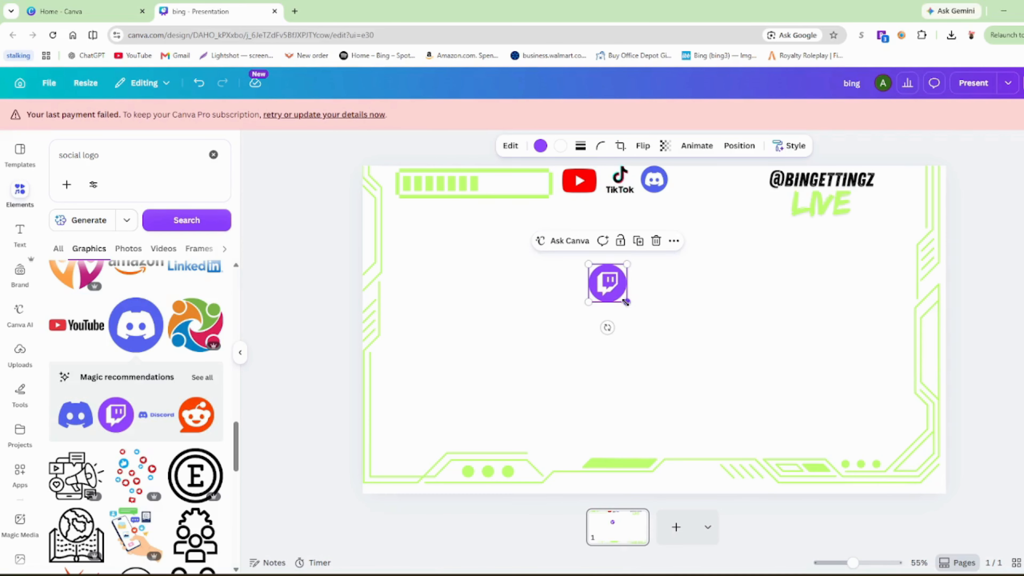
drag(631, 304, 713, 201)
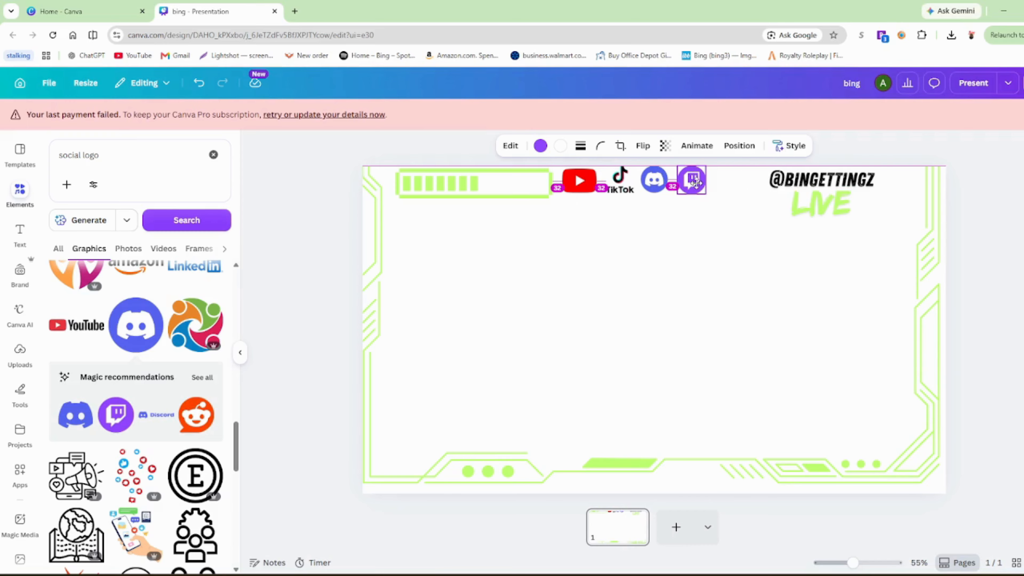
click(689, 241)
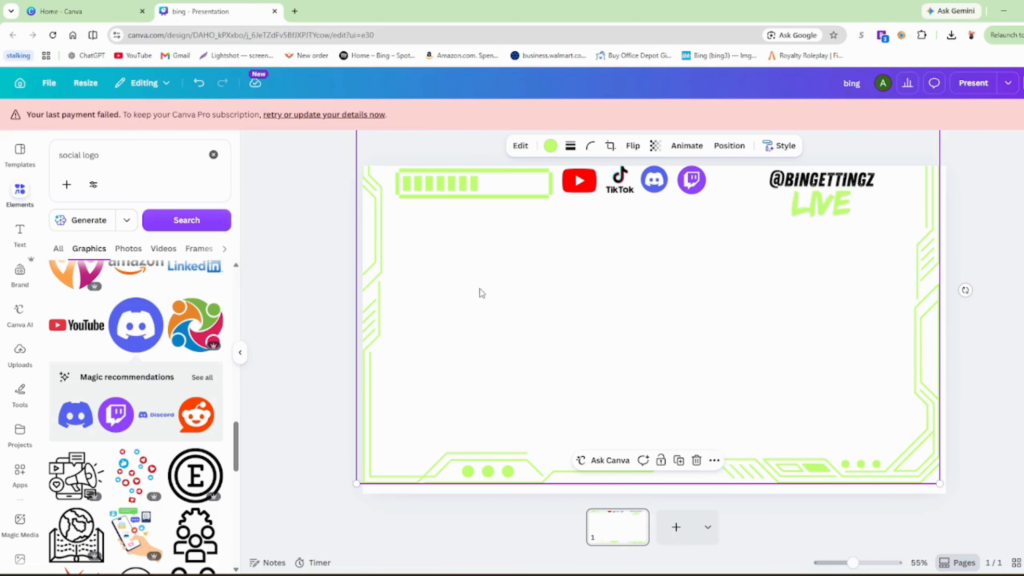
scroll(163, 408, down, 10)
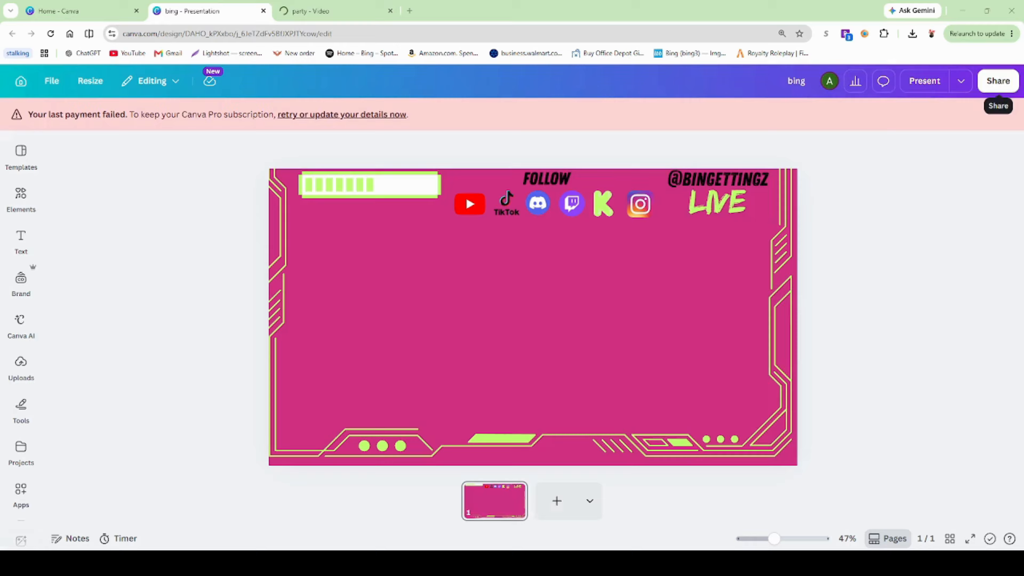
Download the finished overlay design as a PNG image
click(998, 81)
click(812, 359)
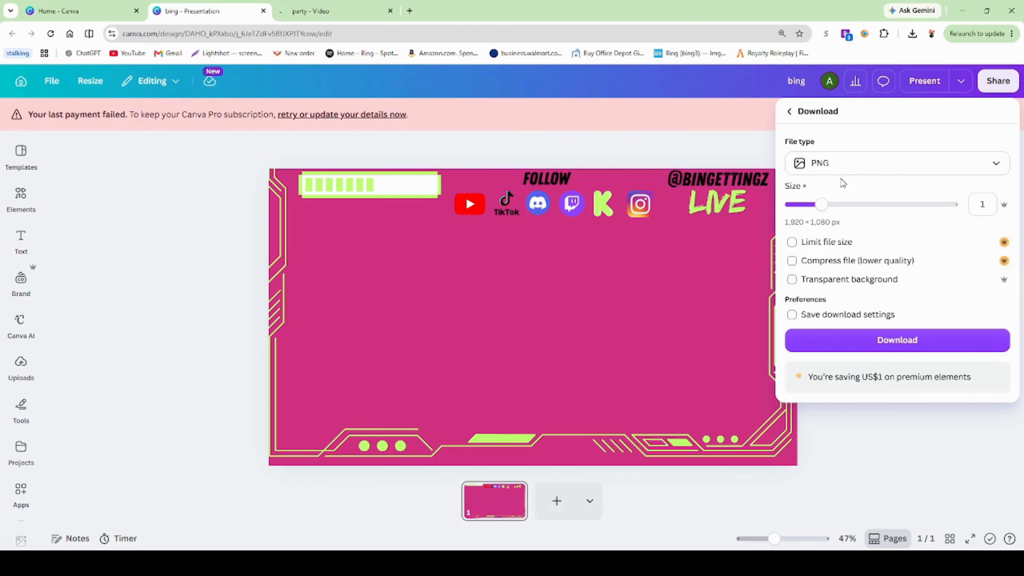
click(874, 167)
click(845, 363)
click(885, 340)
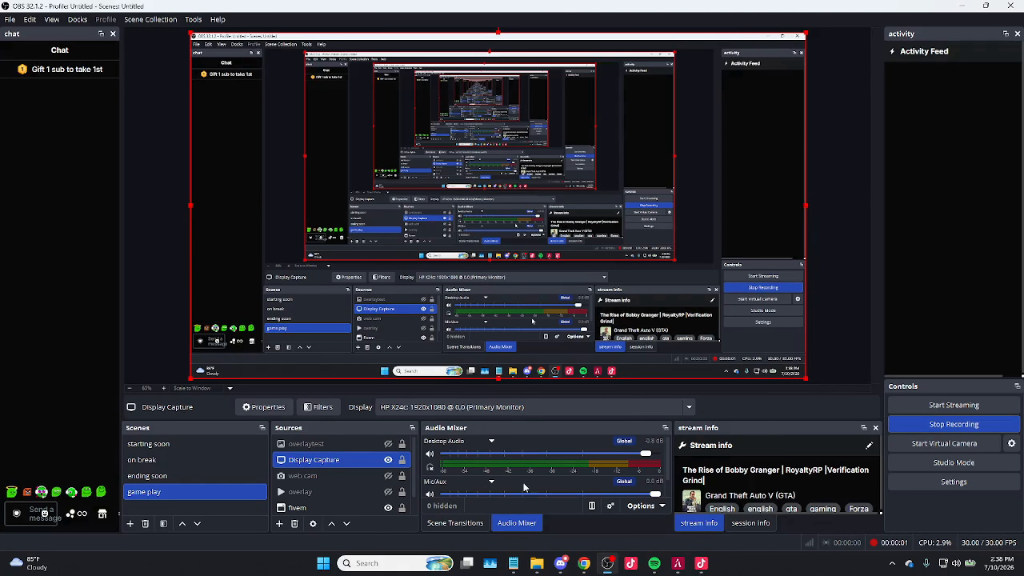
Load bing (2).png from the Downloads folder as the image file of the overlaytest source
double_click(346, 444)
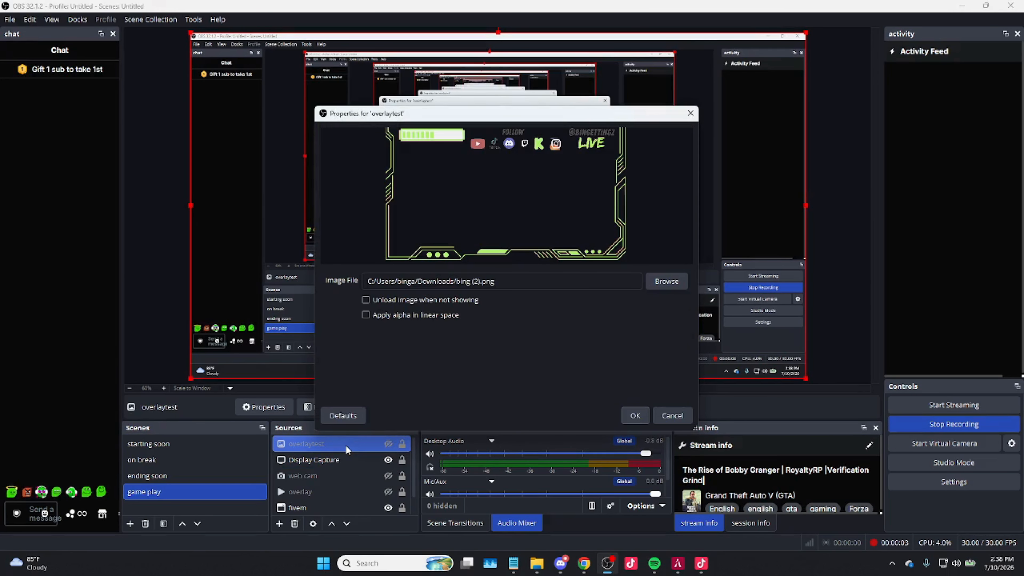
click(668, 281)
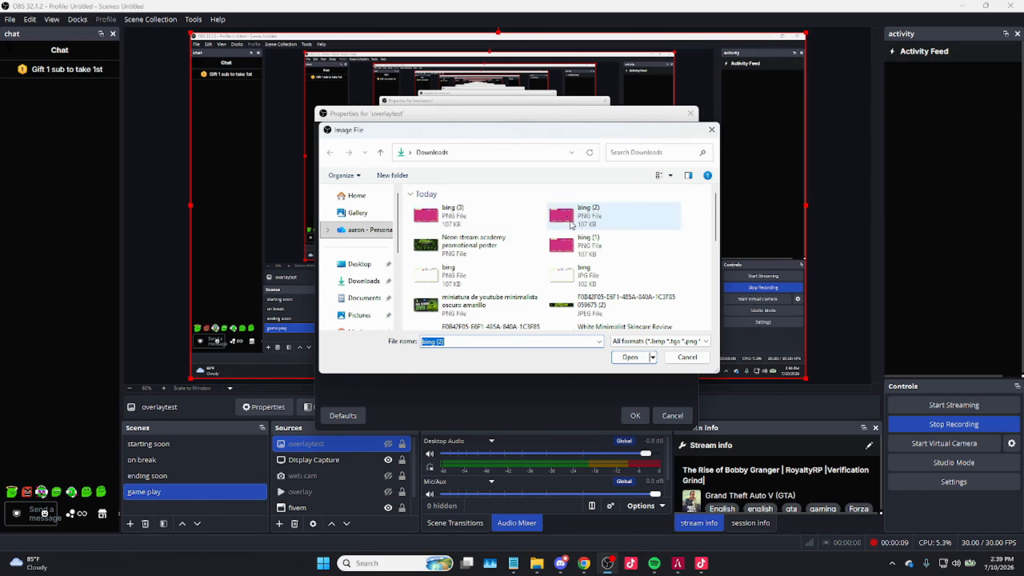
click(629, 357)
click(632, 416)
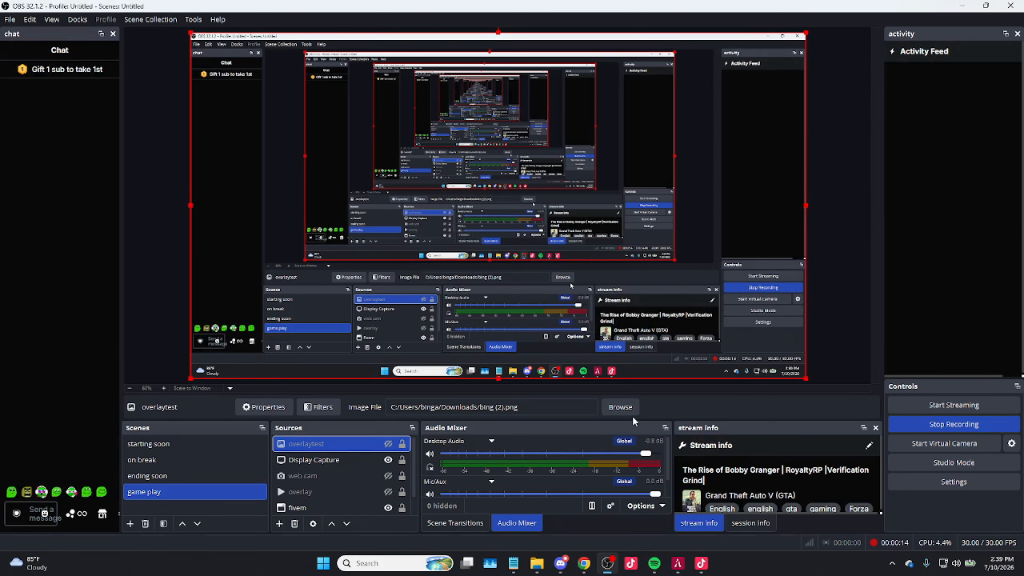
Set the key color type of the overlaytest source's Chroma Key filter to Magenta to key out the pink background
right_click(361, 443)
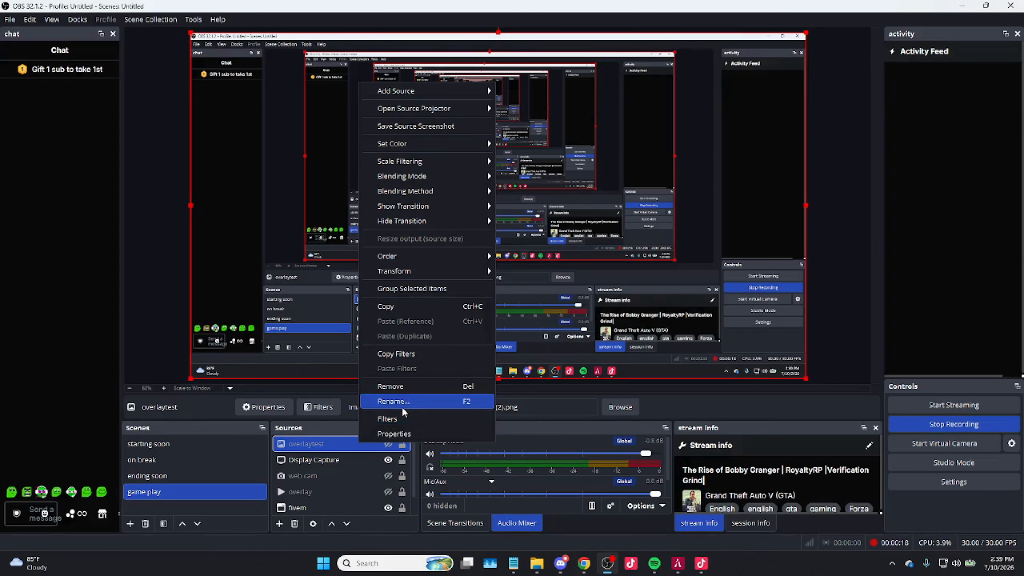
click(401, 418)
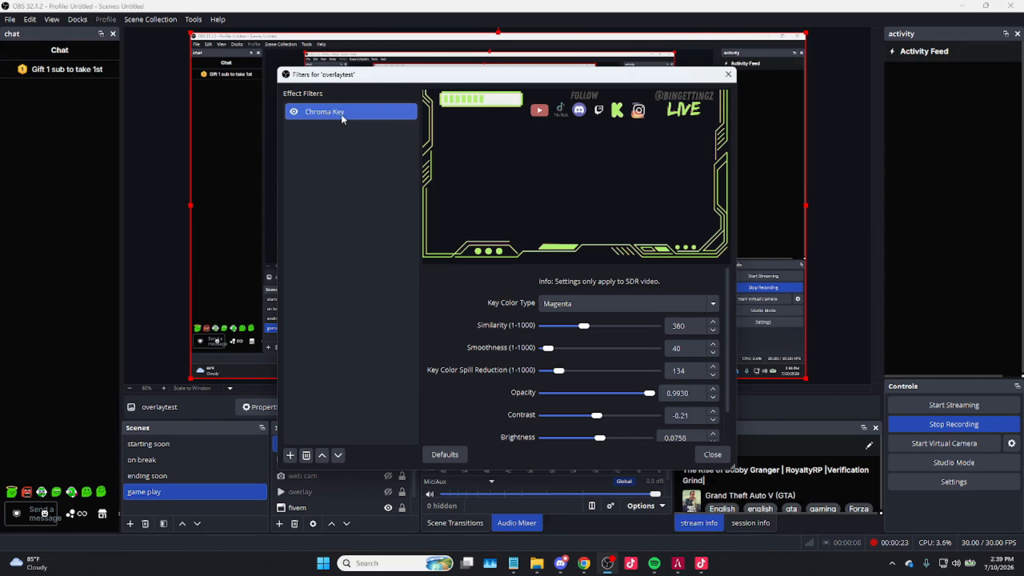
click(290, 455)
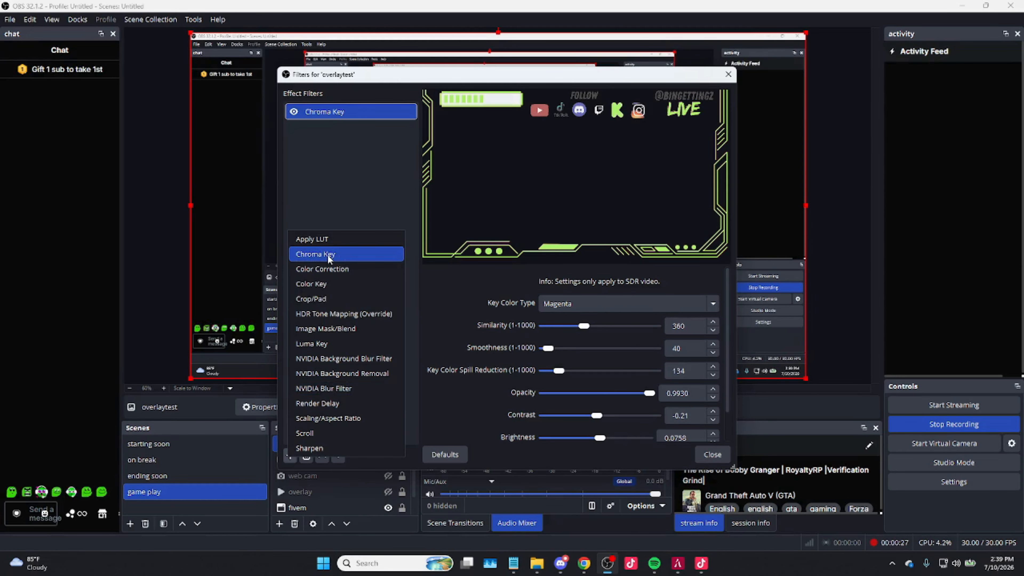
click(565, 303)
click(565, 303)
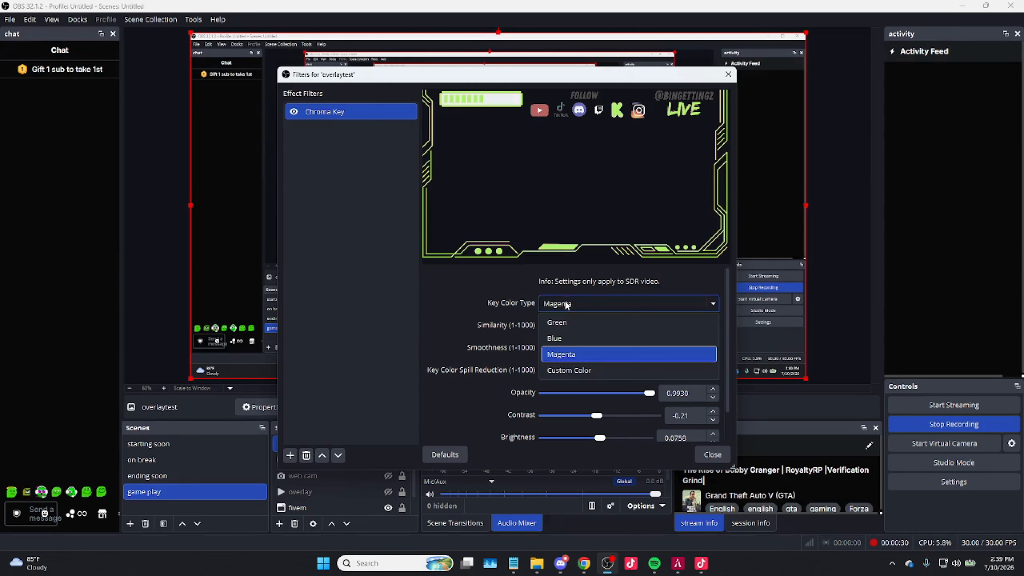
click(575, 354)
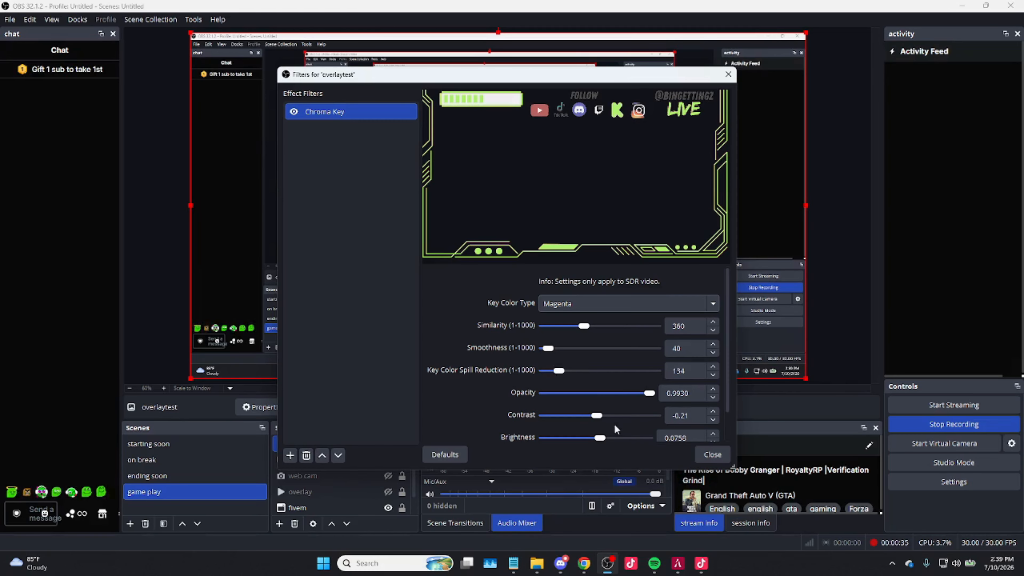
click(712, 454)
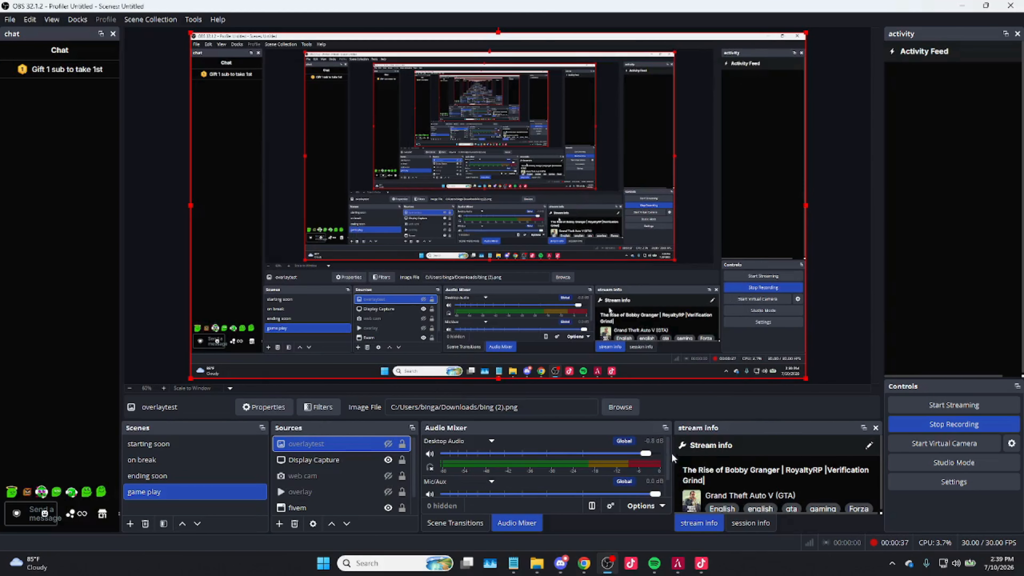
Show the overlaytest source and hide Display Capture, leaving the fivem game source beneath the overlay
click(388, 444)
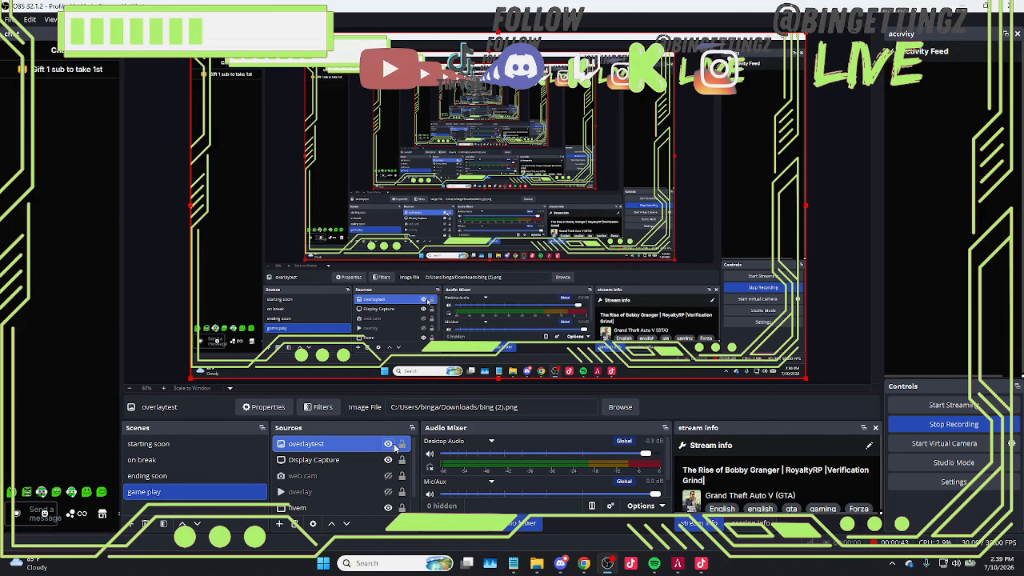
click(366, 510)
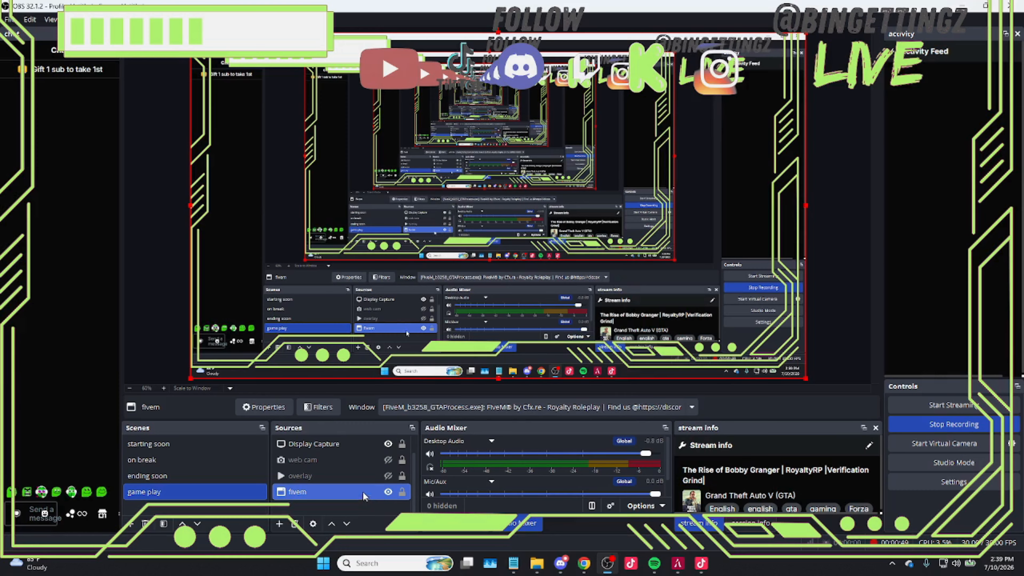
scroll(381, 450, up, 1)
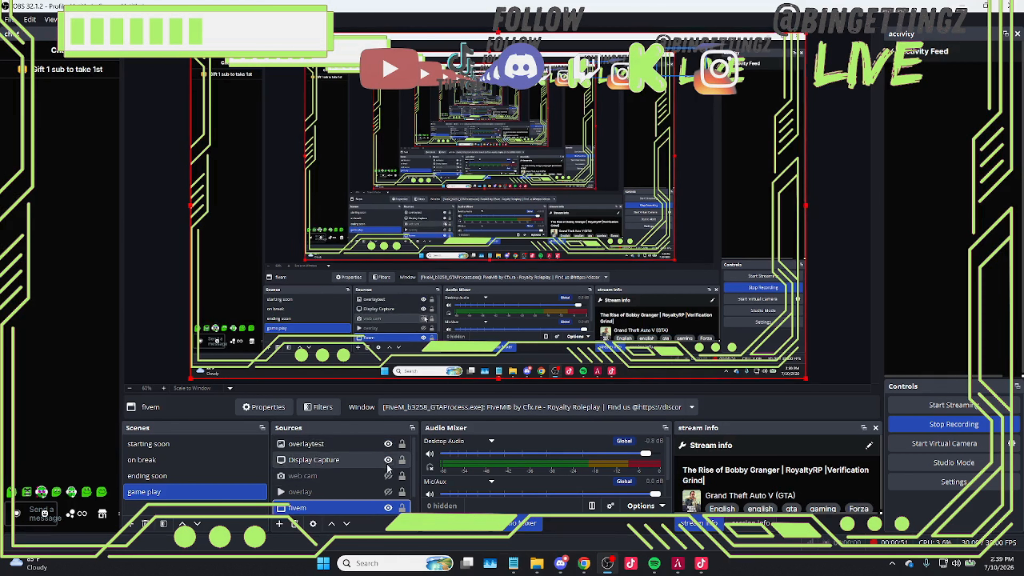
click(388, 460)
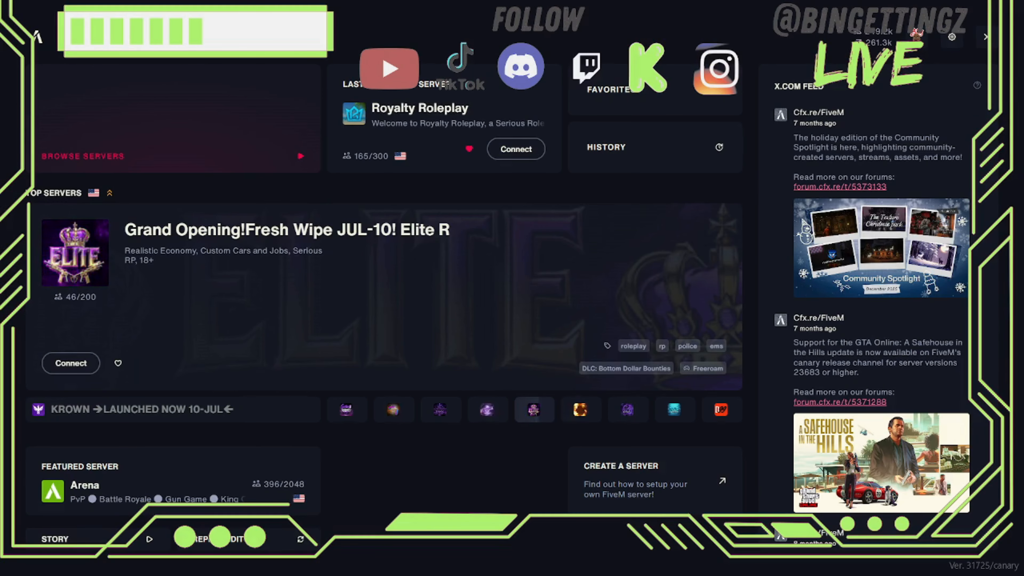